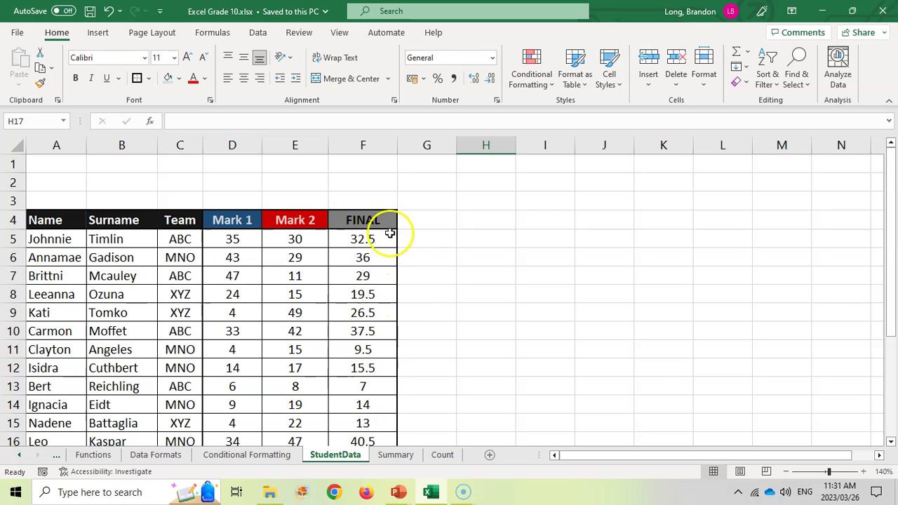
# Sort the marks table A to Z by Name, so Annamae, Bao and Benjamin come first
pyautogui.scroll(-4, 365, 239)
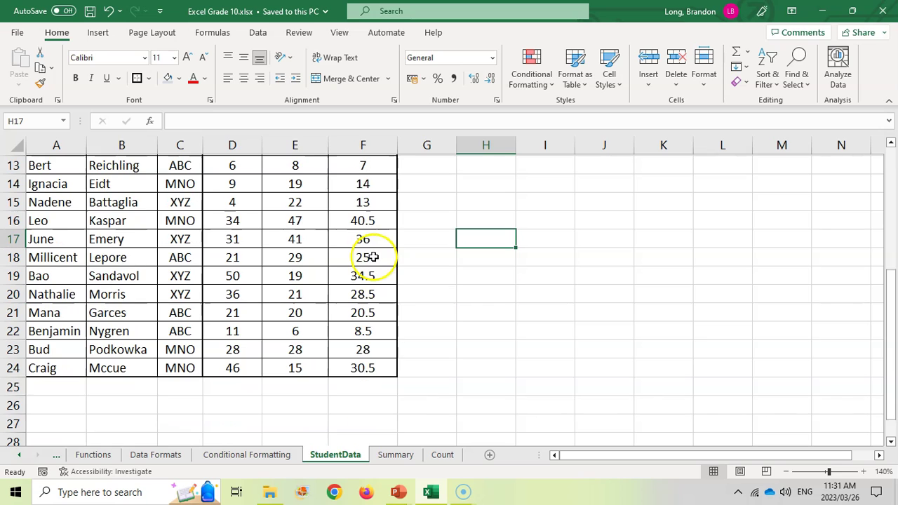
pyautogui.scroll(4, 368, 364)
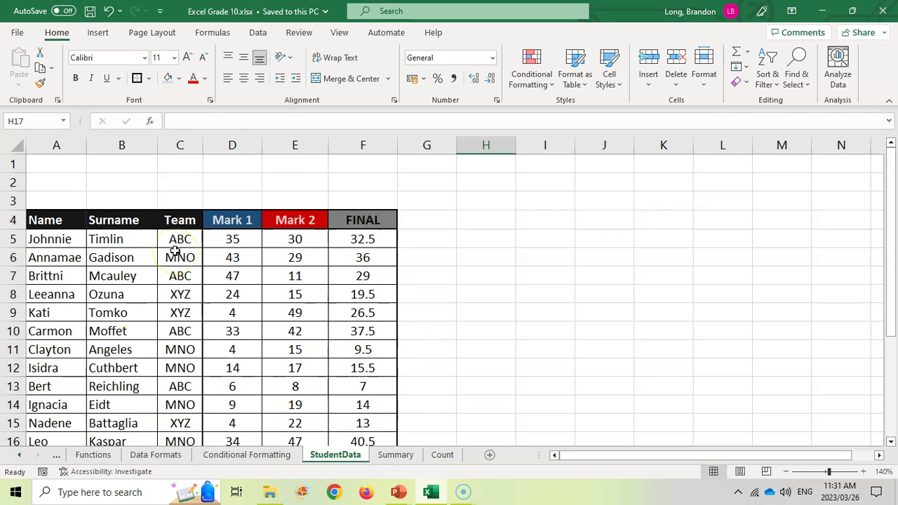
pyautogui.moveTo(35, 222); pyautogui.dragTo(356, 394)
pyautogui.scroll(4, 351, 372)
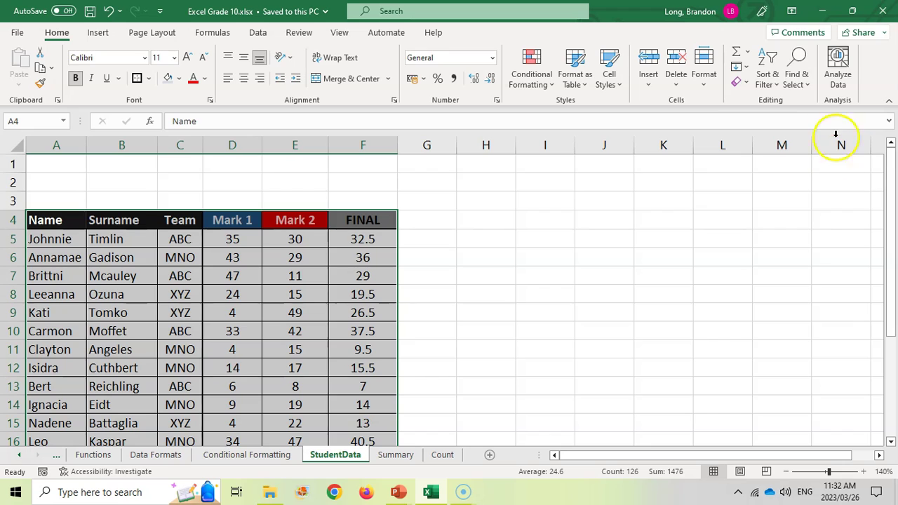
pyautogui.click(779, 89)
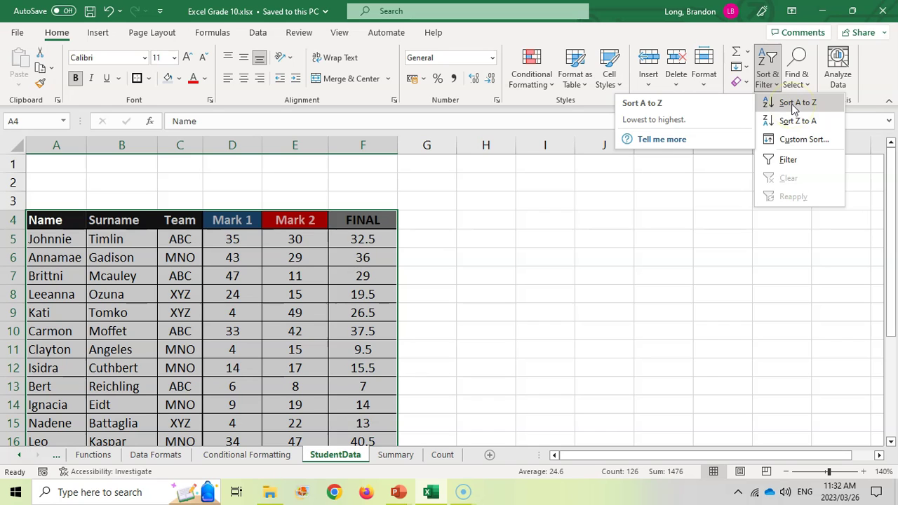
pyautogui.click(795, 105)
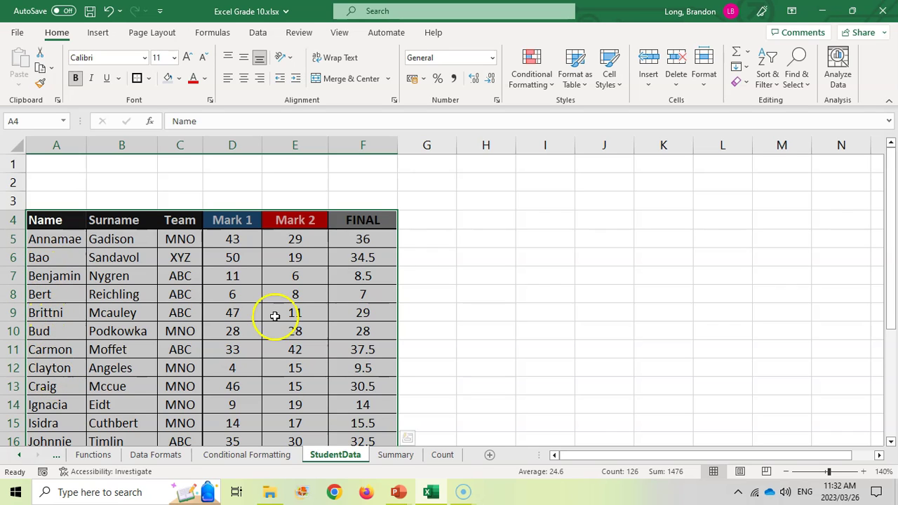
# Custom-sort the table by FINAL, largest to smallest, putting Leo's 40.5 on top
pyautogui.click(767, 77)
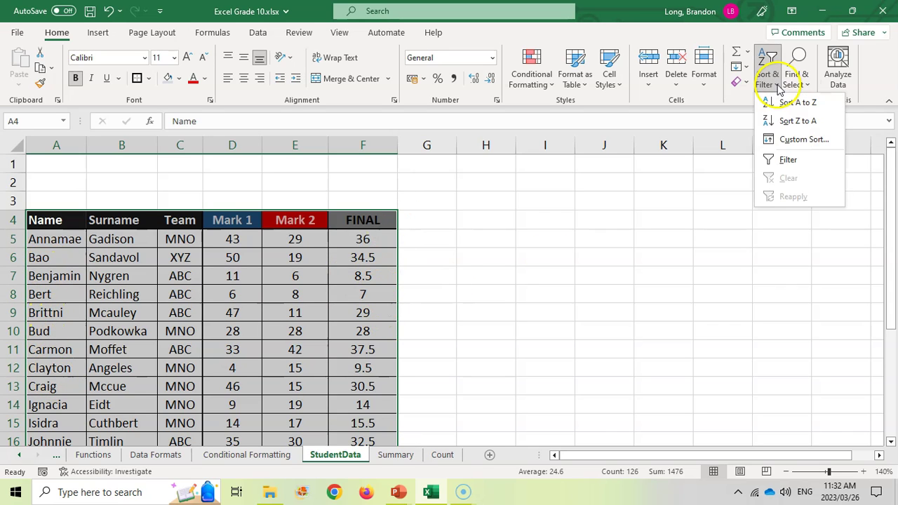
pyautogui.click(800, 143)
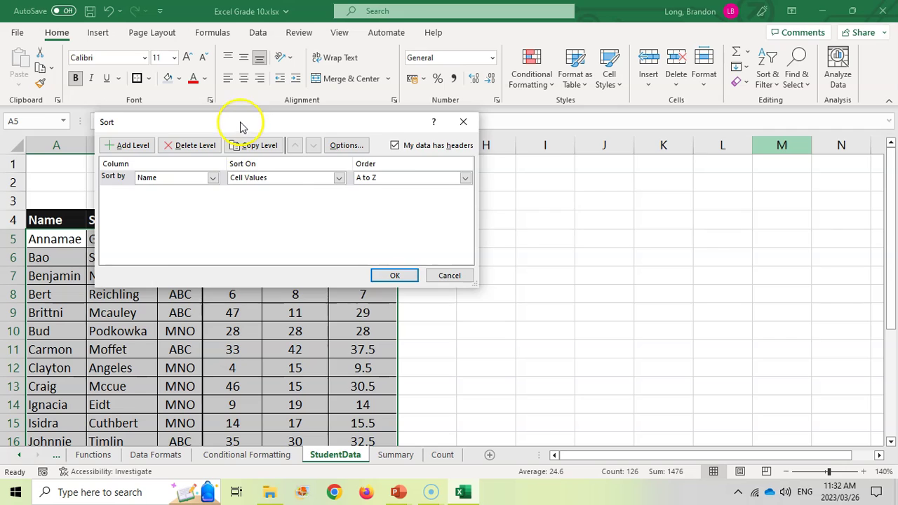
pyautogui.moveTo(239, 126); pyautogui.dragTo(520, 174)
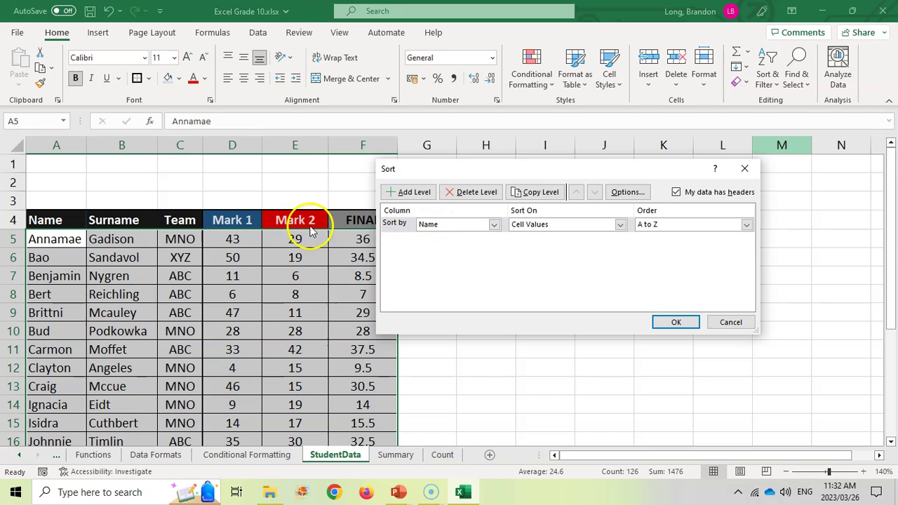
pyautogui.click(494, 224)
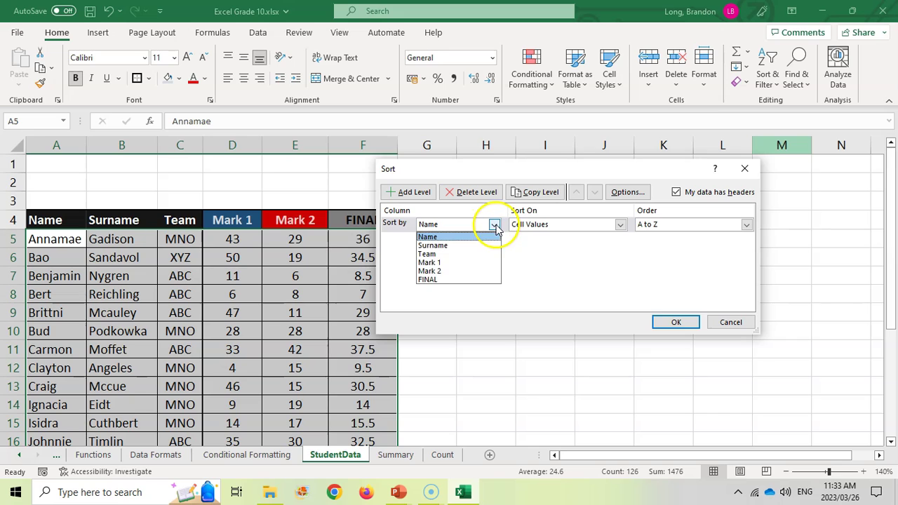
pyautogui.click(453, 280)
pyautogui.moveTo(595, 175); pyautogui.dragTo(629, 180)
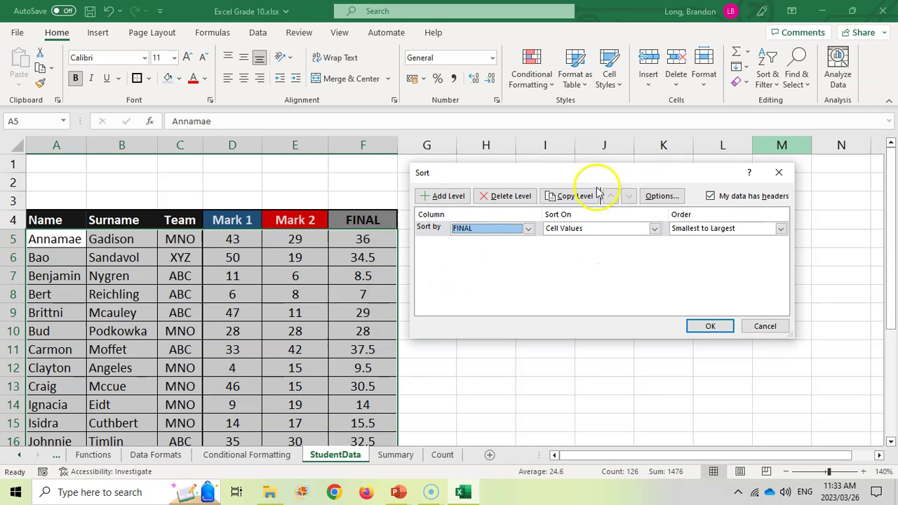
pyautogui.click(780, 230)
pyautogui.click(734, 251)
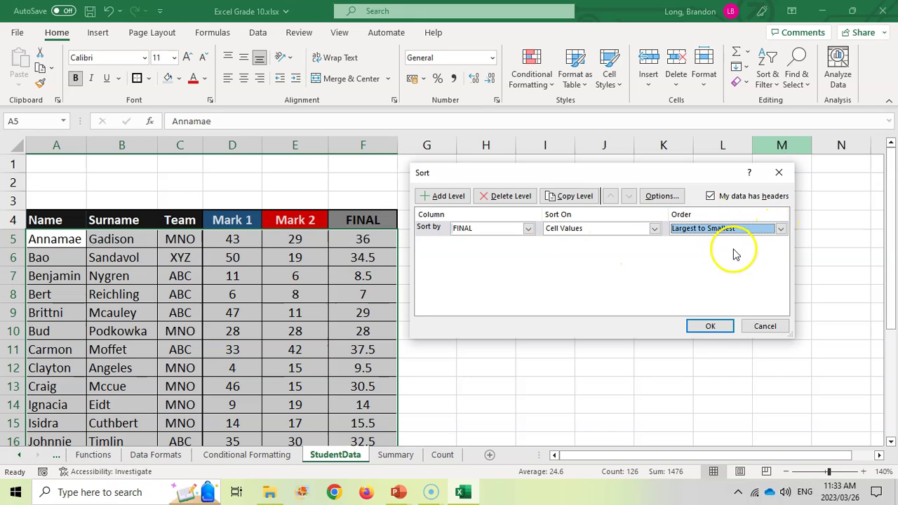
pyautogui.click(712, 327)
pyautogui.click(151, 299)
pyautogui.click(342, 240)
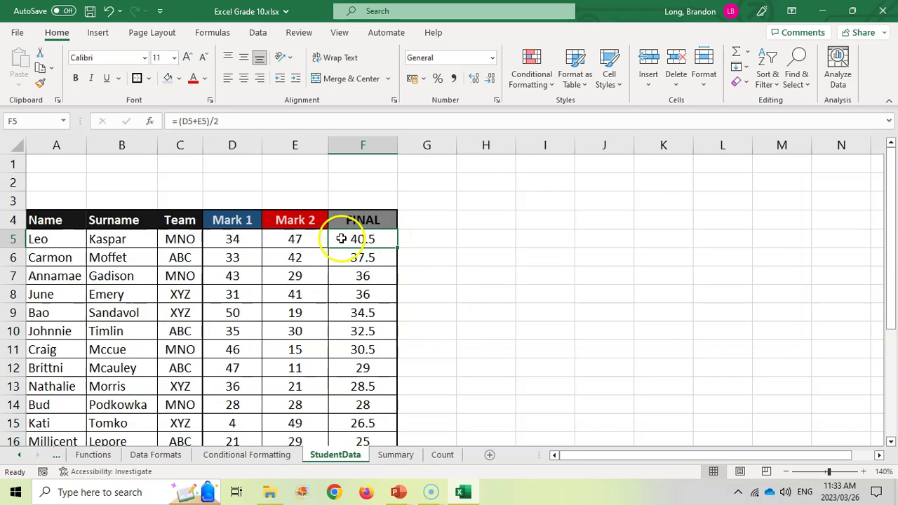
pyautogui.moveTo(44, 239); pyautogui.dragTo(355, 239)
pyautogui.click(355, 240)
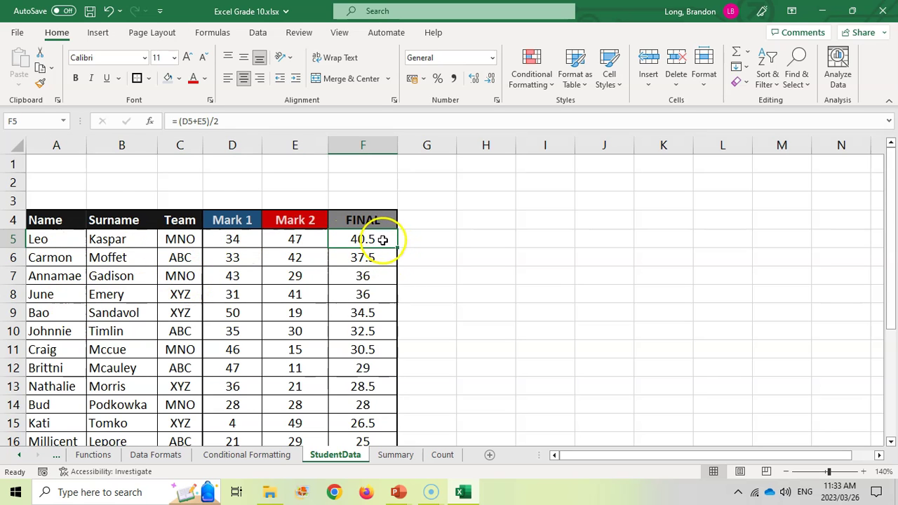
pyautogui.scroll(-4, 383, 240)
pyautogui.click(390, 369)
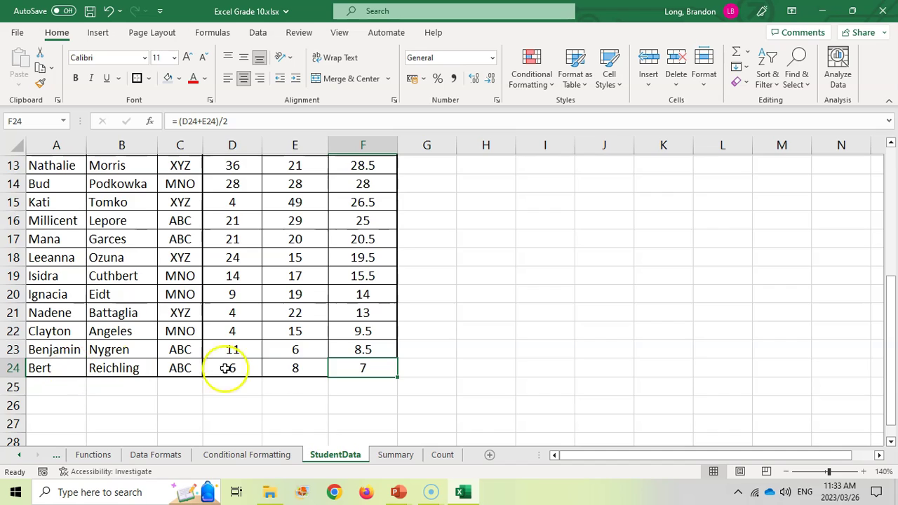
pyautogui.scroll(4, 267, 351)
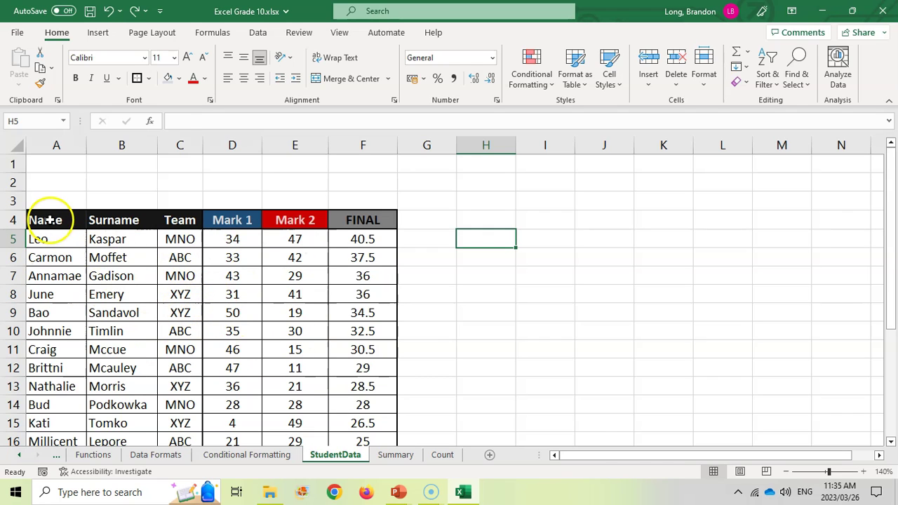
# Custom-sort the marks table by Team, A to Z
pyautogui.moveTo(67, 220); pyautogui.dragTo(371, 424)
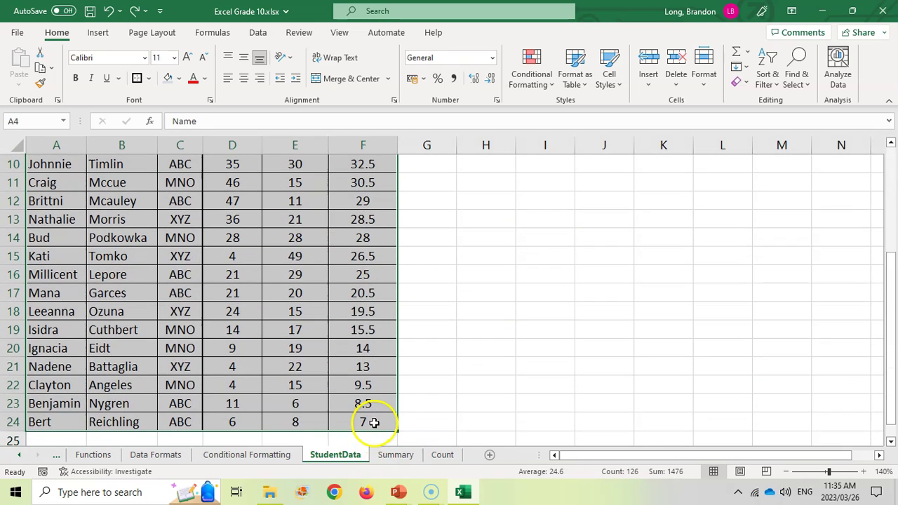
pyautogui.click(777, 88)
pyautogui.click(804, 140)
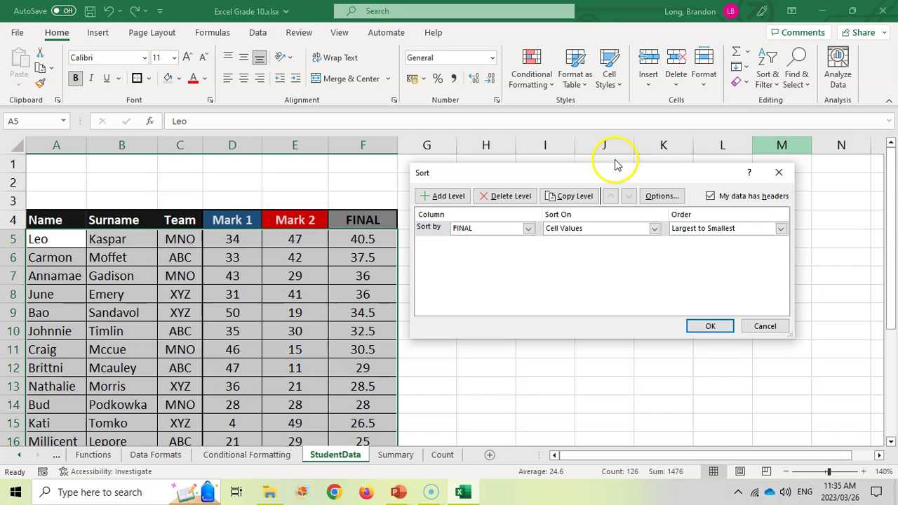
pyautogui.click(528, 228)
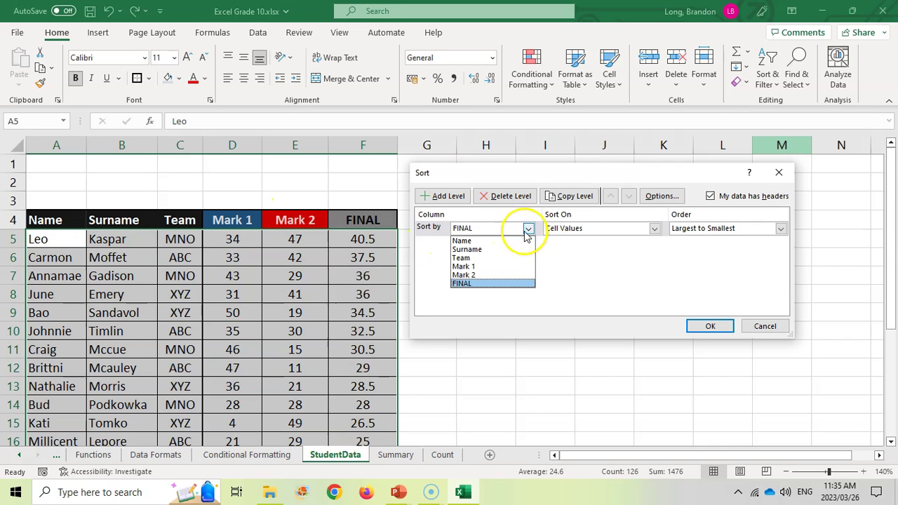
pyautogui.click(481, 258)
pyautogui.click(710, 231)
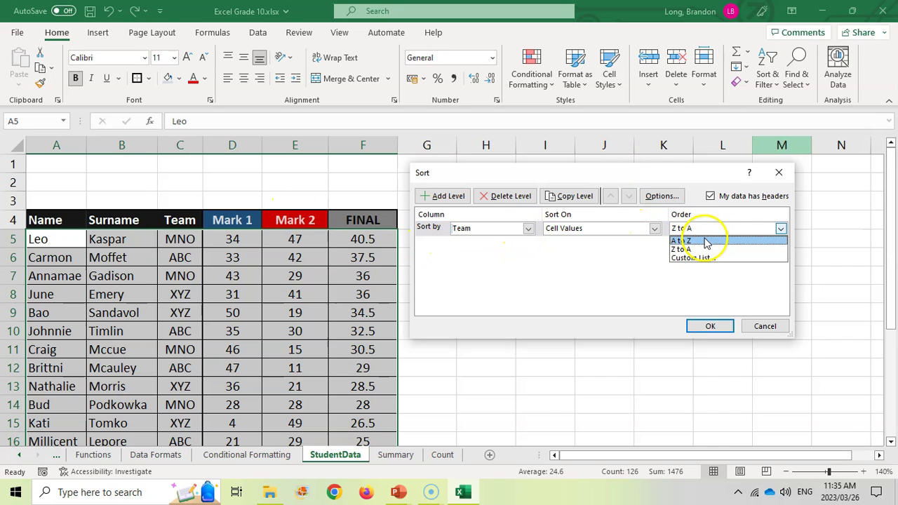
pyautogui.click(704, 242)
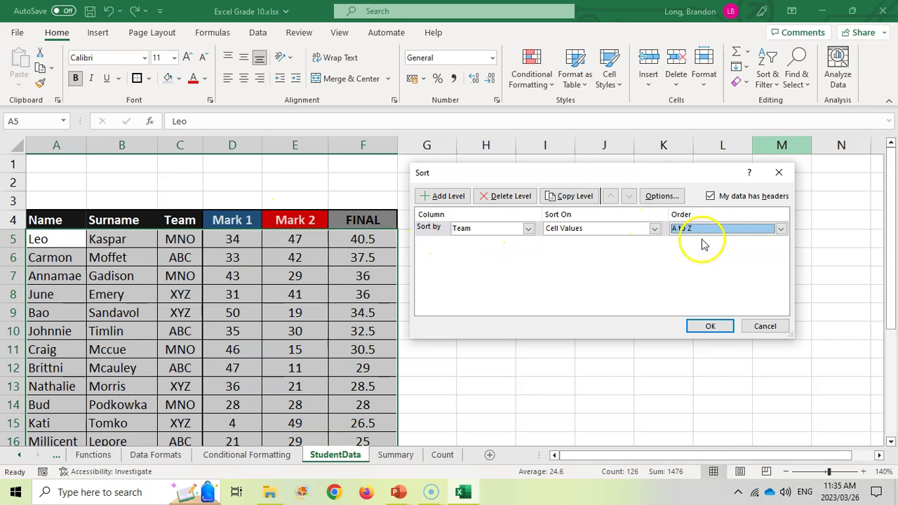
pyautogui.click(711, 326)
# Highlight the ABC, MNO and third team rows to review the grouping, noting Brittni's Mark 1 of 47
pyautogui.moveTo(35, 239); pyautogui.dragTo(350, 361)
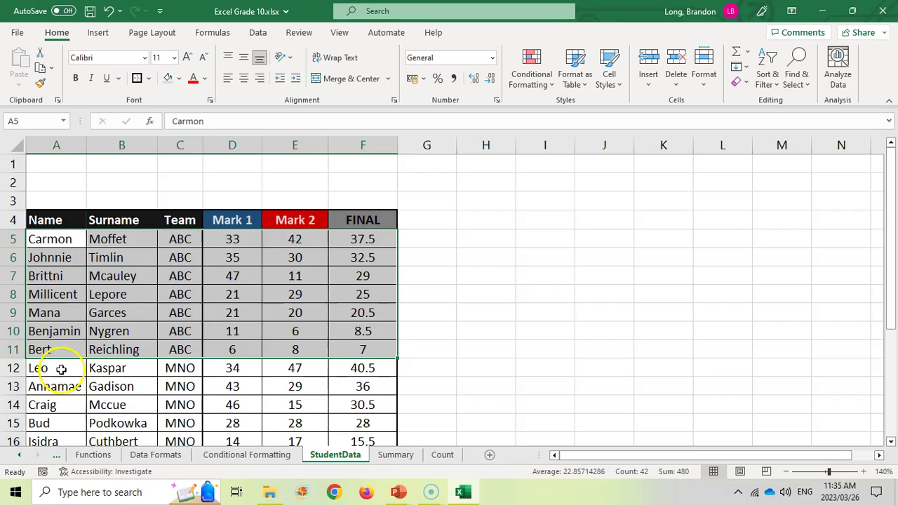
pyautogui.moveTo(61, 370); pyautogui.dragTo(359, 407)
pyautogui.moveTo(49, 362); pyautogui.dragTo(372, 417)
pyautogui.scroll(3, 245, 395)
pyautogui.click(156, 331)
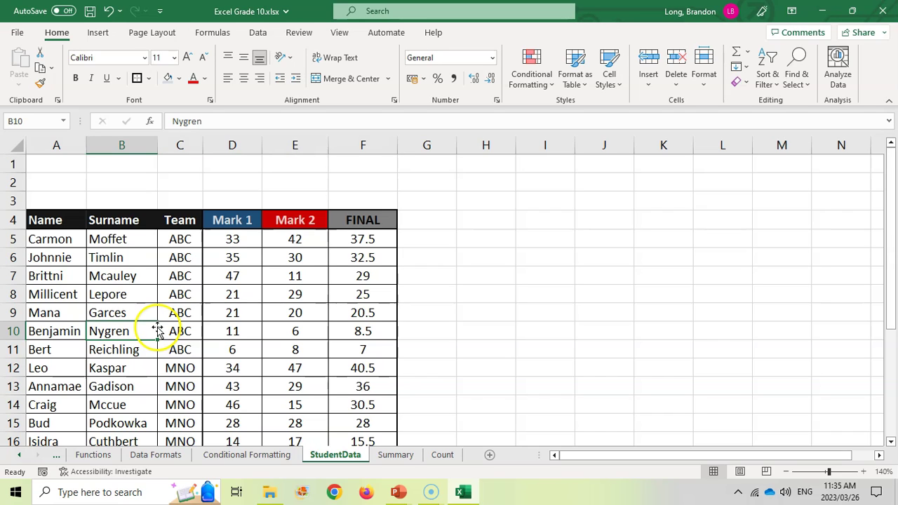
pyautogui.click(232, 275)
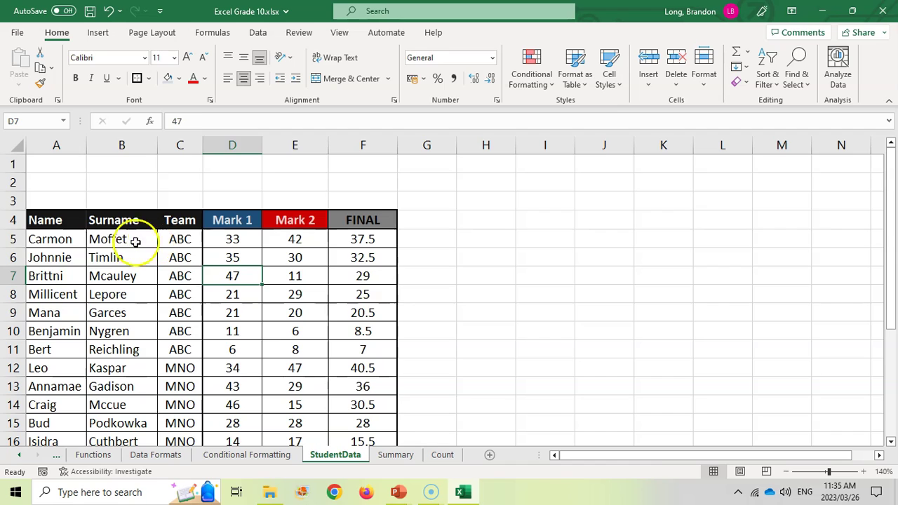
pyautogui.moveTo(49, 239); pyautogui.dragTo(379, 351)
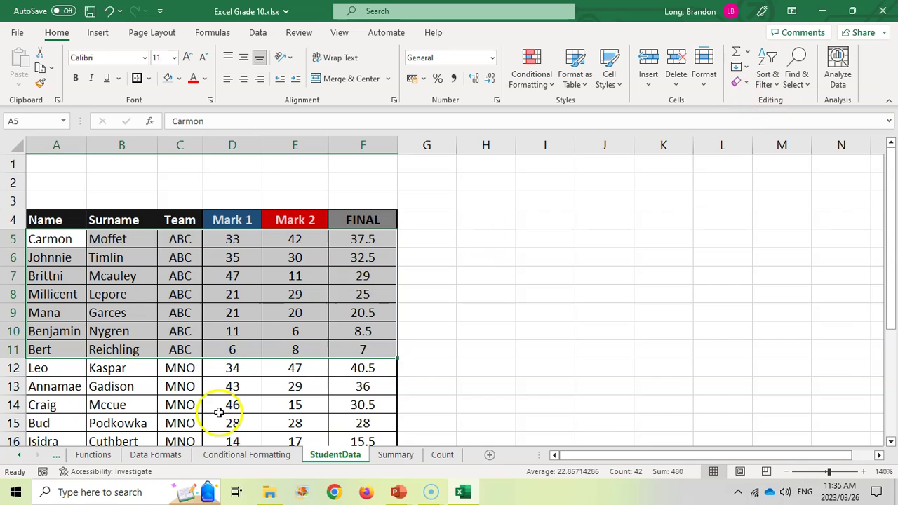
pyautogui.click(224, 349)
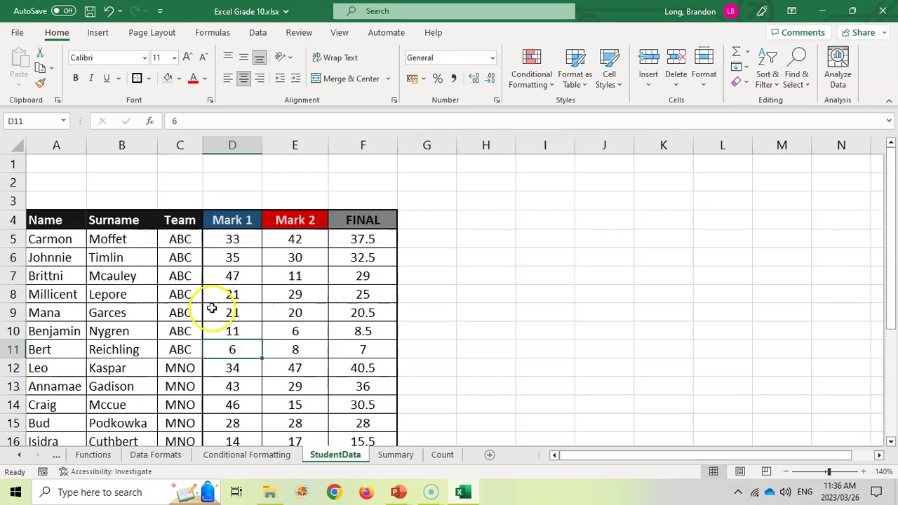
# Add a second sort level under Team: Mark 1, largest to smallest, so ABC starts at 47
pyautogui.moveTo(42, 220); pyautogui.dragTo(363, 406)
pyautogui.click(772, 78)
pyautogui.click(796, 139)
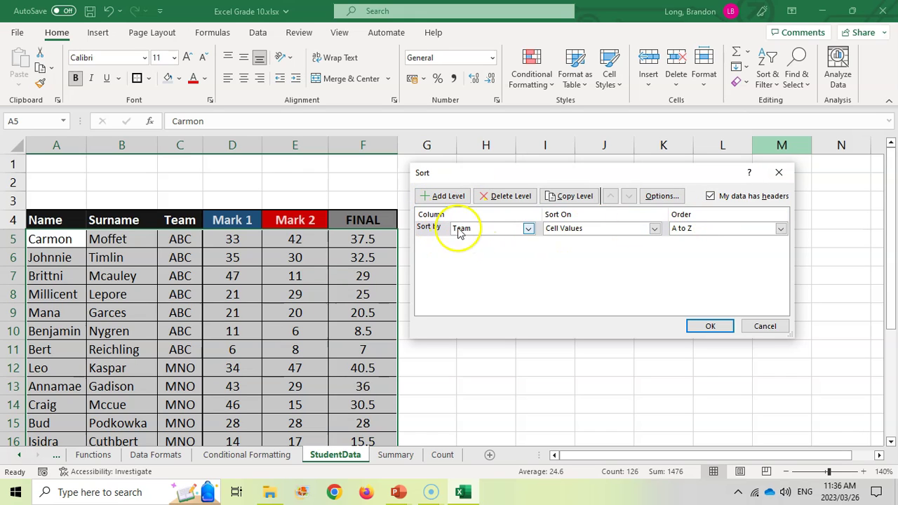
pyautogui.click(449, 199)
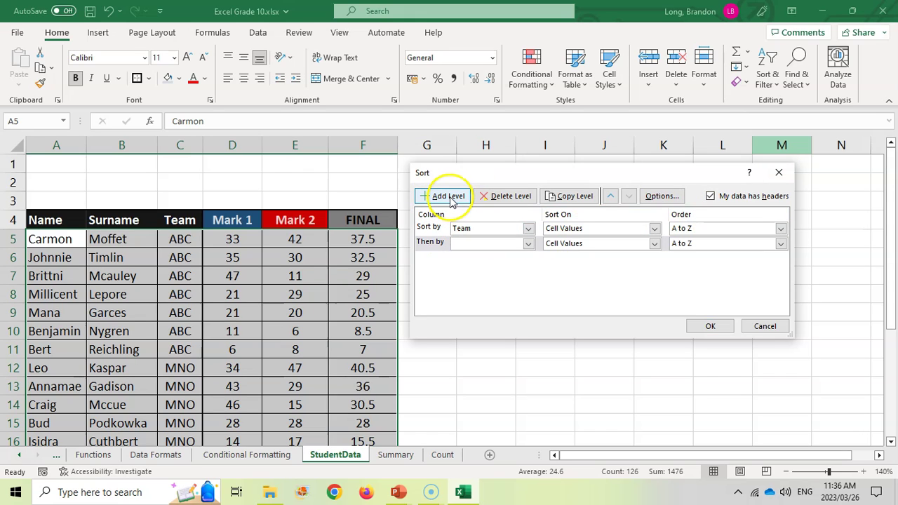
pyautogui.click(528, 244)
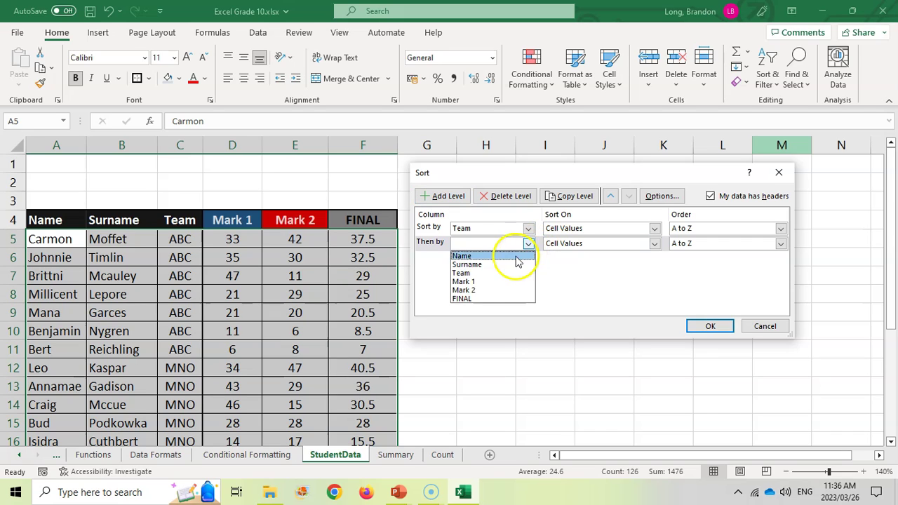
pyautogui.click(500, 283)
pyautogui.click(780, 244)
pyautogui.click(732, 265)
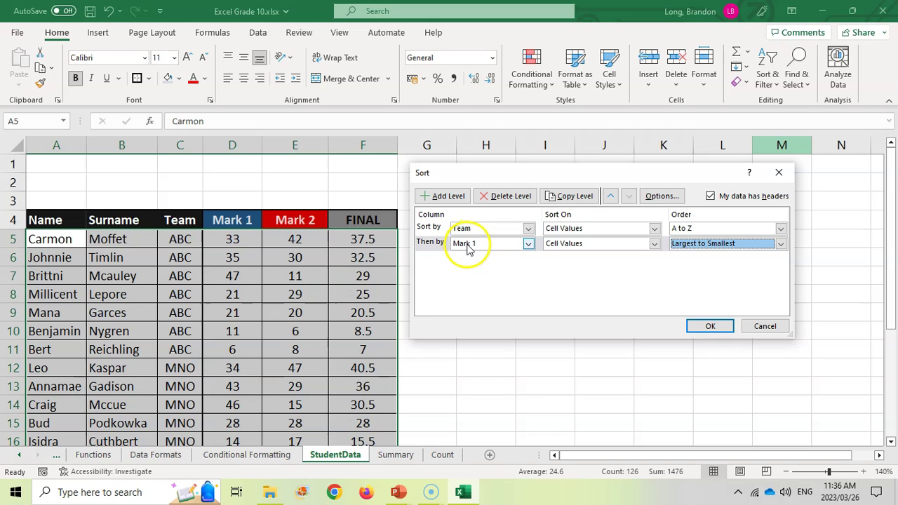
pyautogui.click(710, 327)
pyautogui.moveTo(43, 237); pyautogui.dragTo(374, 353)
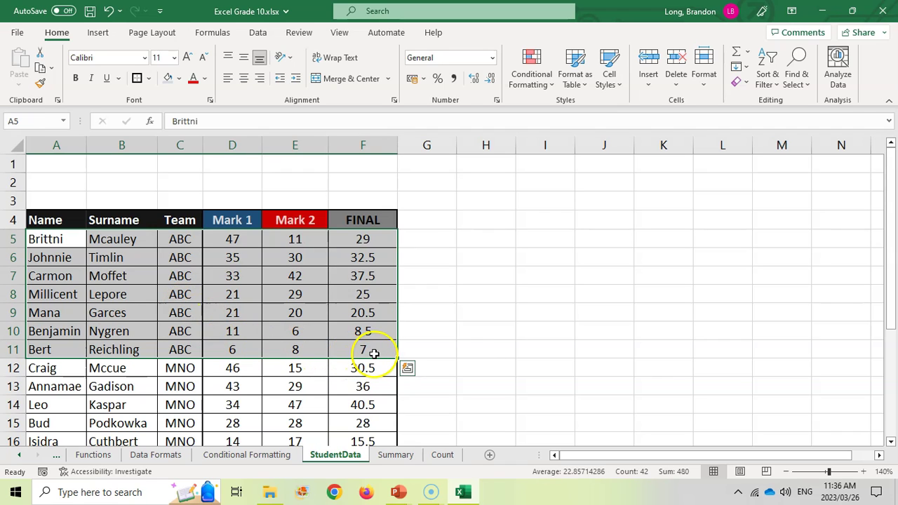
pyautogui.click(239, 239)
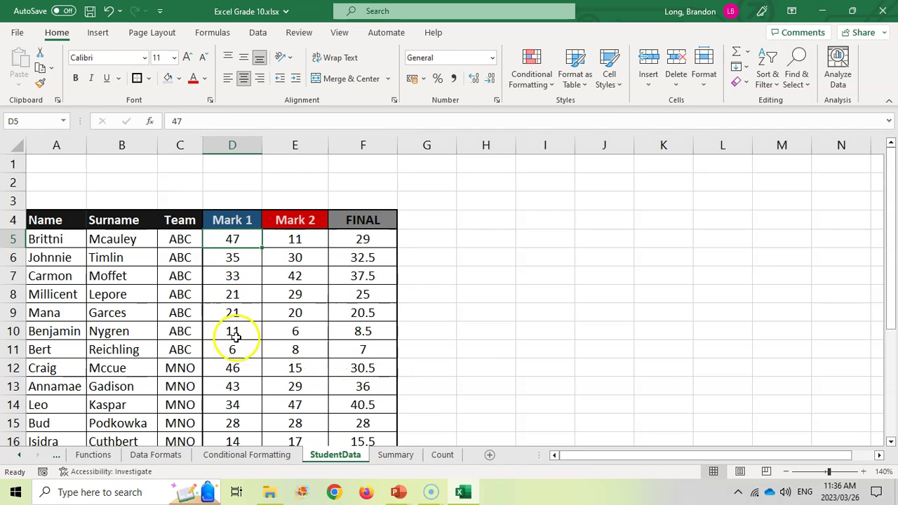
pyautogui.moveTo(64, 234); pyautogui.dragTo(365, 349)
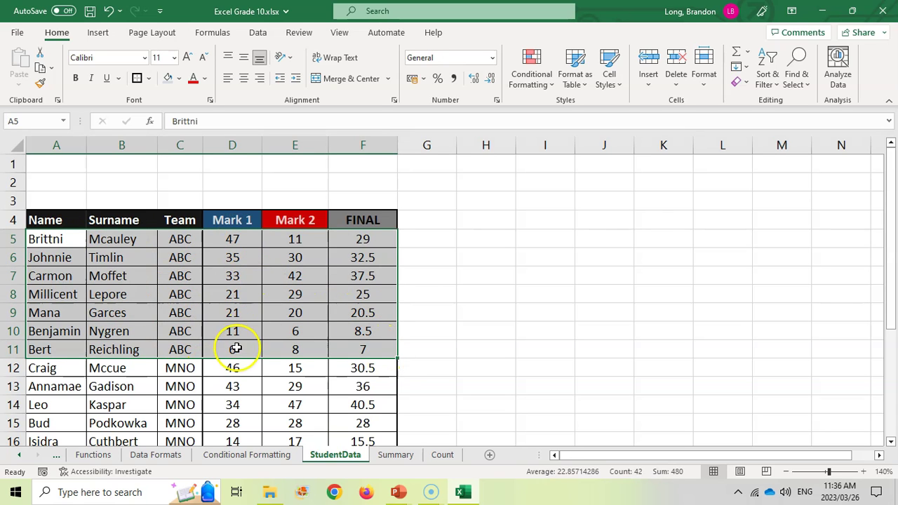
pyautogui.scroll(-1, 235, 348)
pyautogui.moveTo(66, 315); pyautogui.dragTo(350, 426)
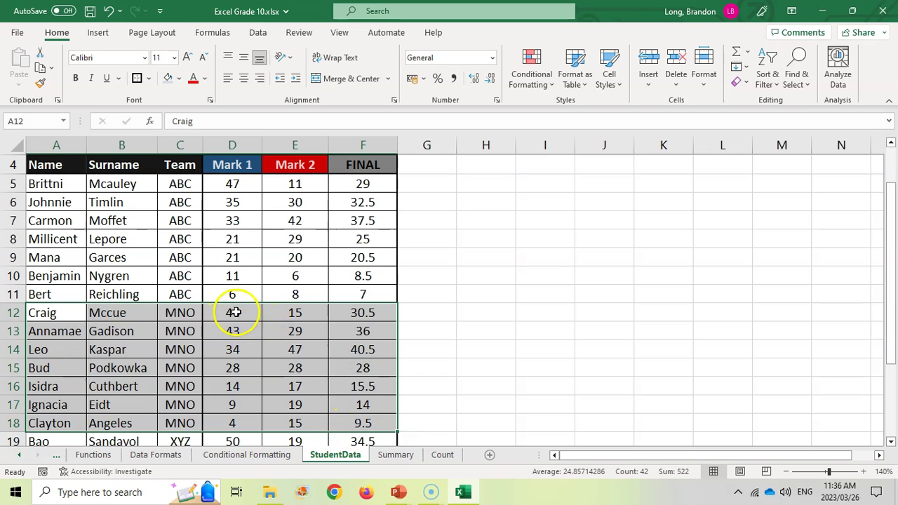
pyautogui.scroll(-4, 241, 419)
pyautogui.moveTo(70, 220); pyautogui.dragTo(363, 313)
pyautogui.scroll(5, 250, 310)
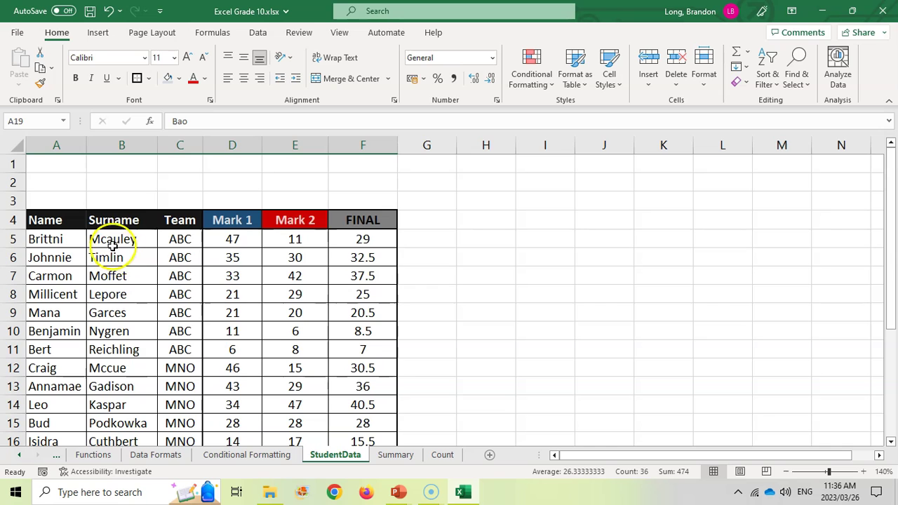
pyautogui.moveTo(114, 237); pyautogui.dragTo(125, 169)
pyautogui.scroll(-3, 128, 414)
pyautogui.scroll(2, 124, 168)
pyautogui.click(45, 187)
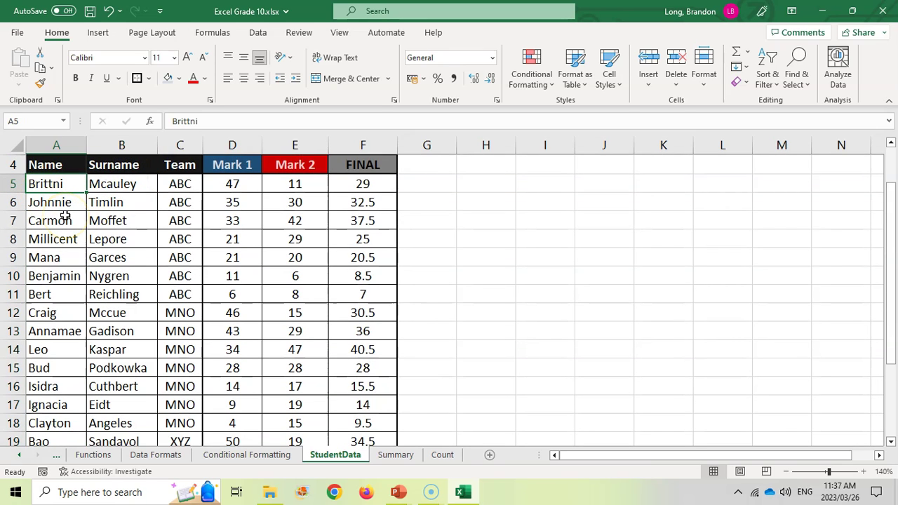
pyautogui.scroll(1, 65, 216)
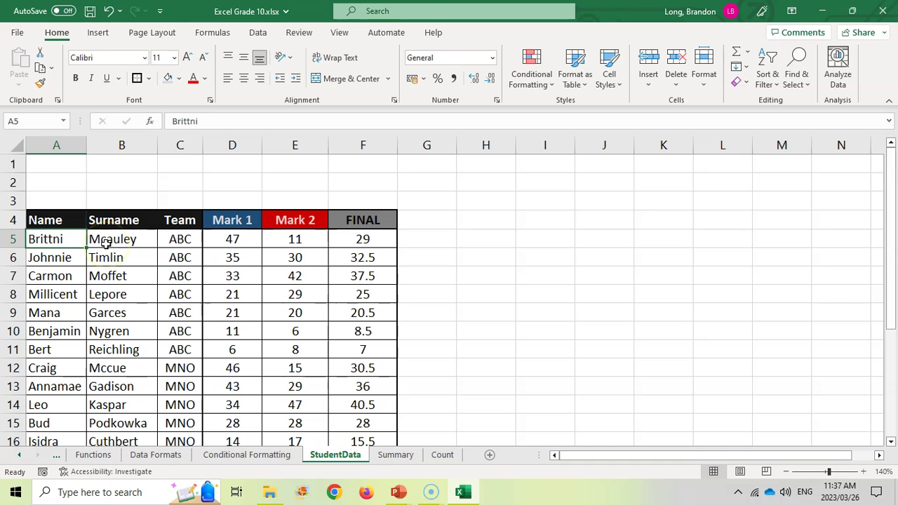
# Remove header row 4, then in Custom Sort uncheck My data has headers for the selected data
pyautogui.hotkey('ctrl', 'z')
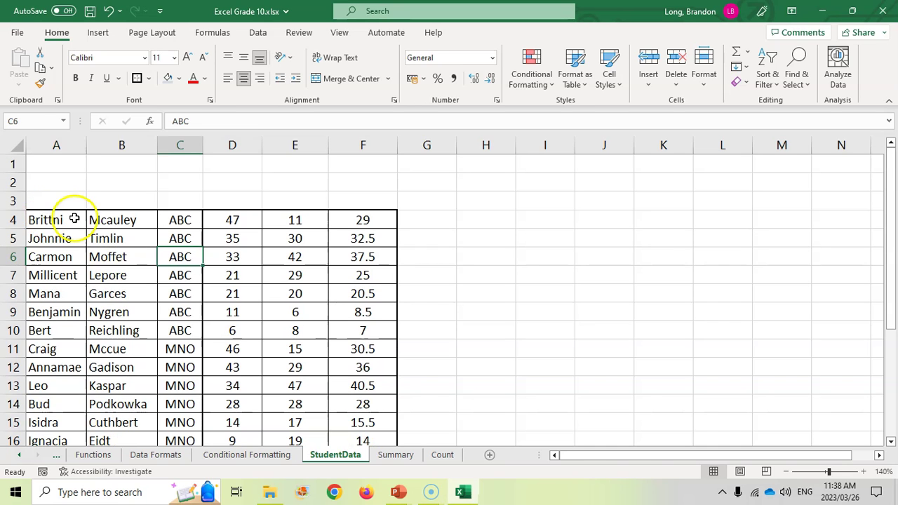
pyautogui.moveTo(71, 216); pyautogui.dragTo(365, 425)
pyautogui.click(770, 99)
pyautogui.click(804, 138)
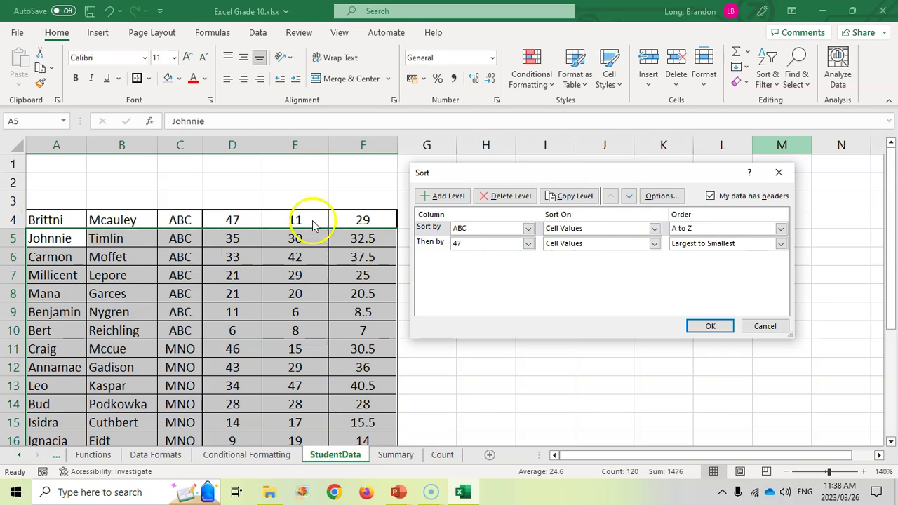
pyautogui.click(710, 196)
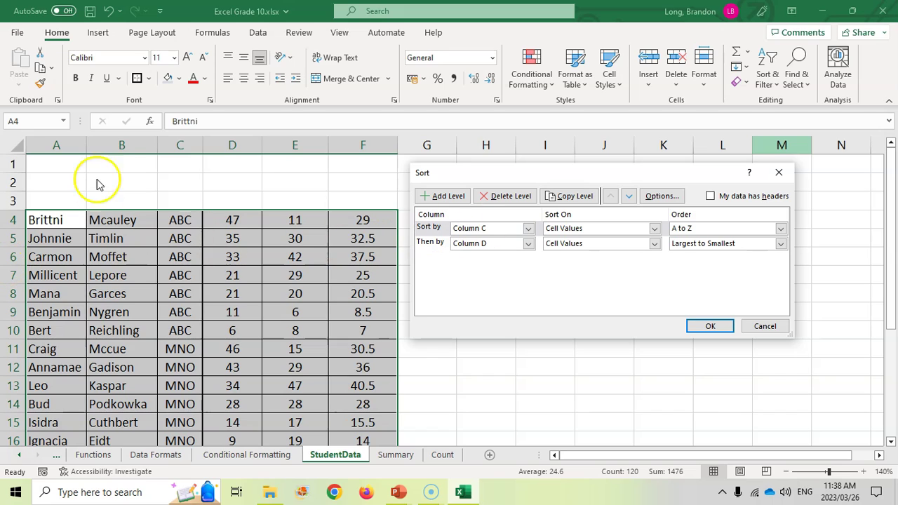